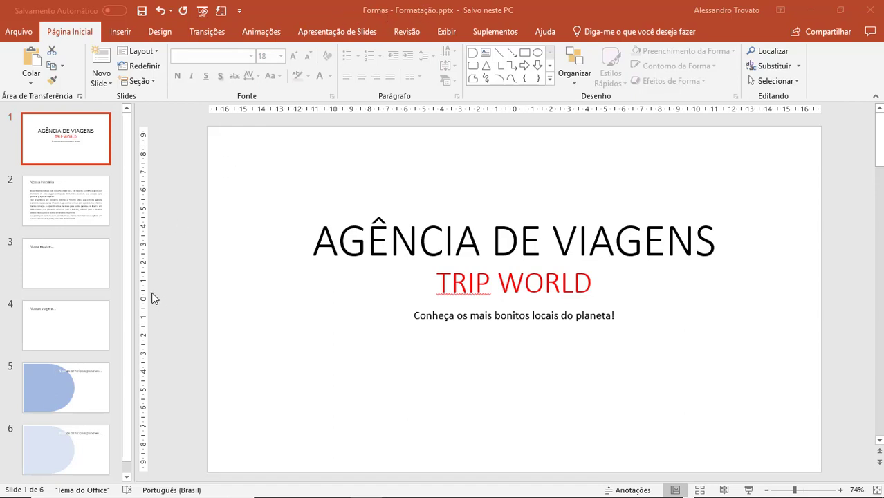
Insert a slide with the Em Branco layout after slide 6, making it slide 7
left_click(75, 443)
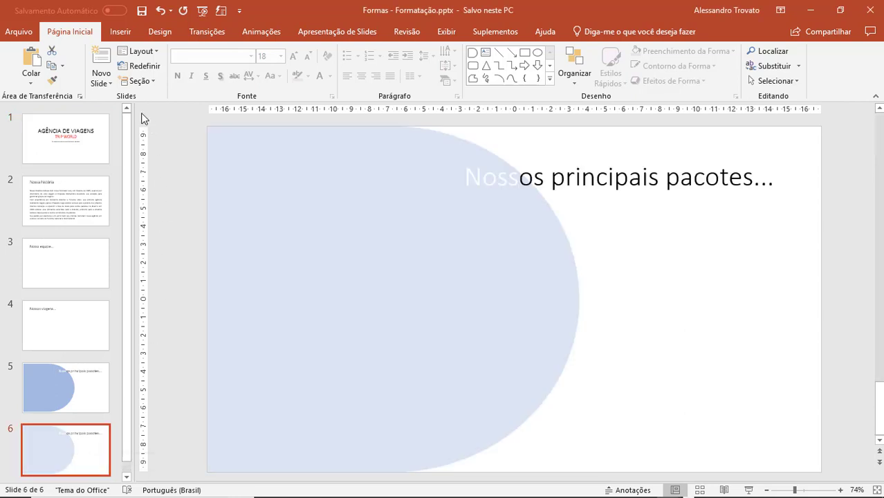
left_click(104, 81)
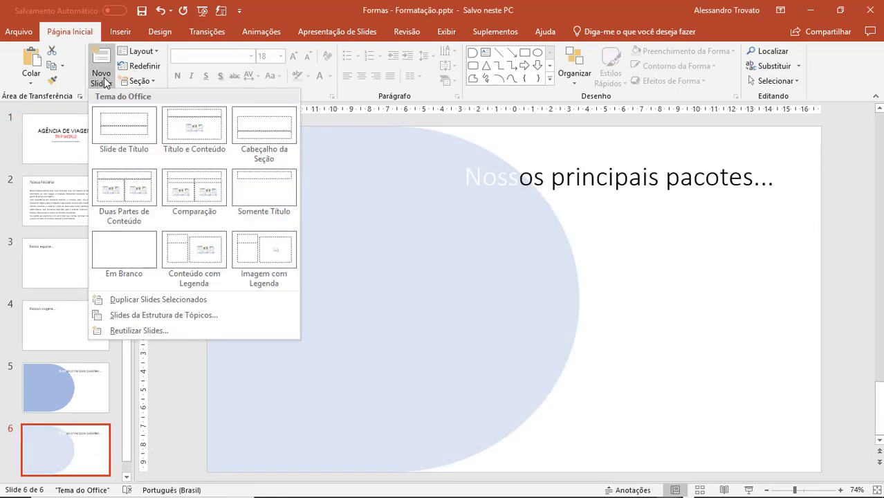
left_click(121, 247)
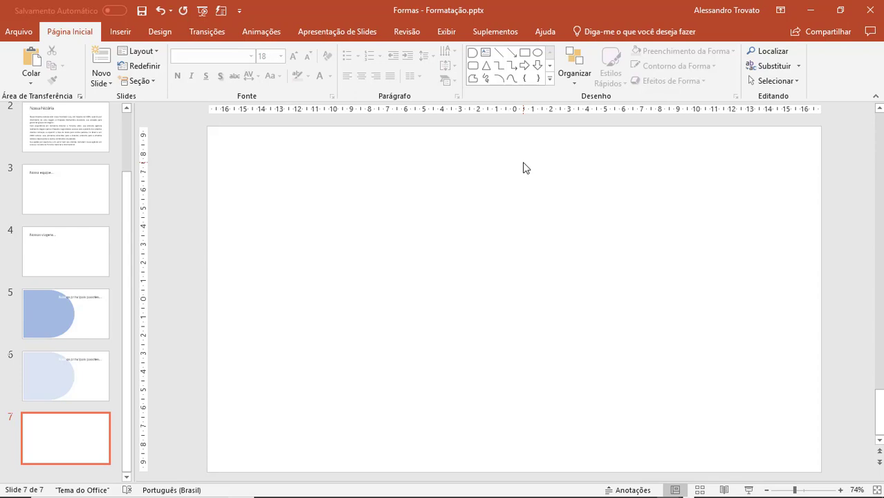
Draw a 33,87 cm by 6,65 cm blue rectangle across the top edge of slide 7
left_click(120, 32)
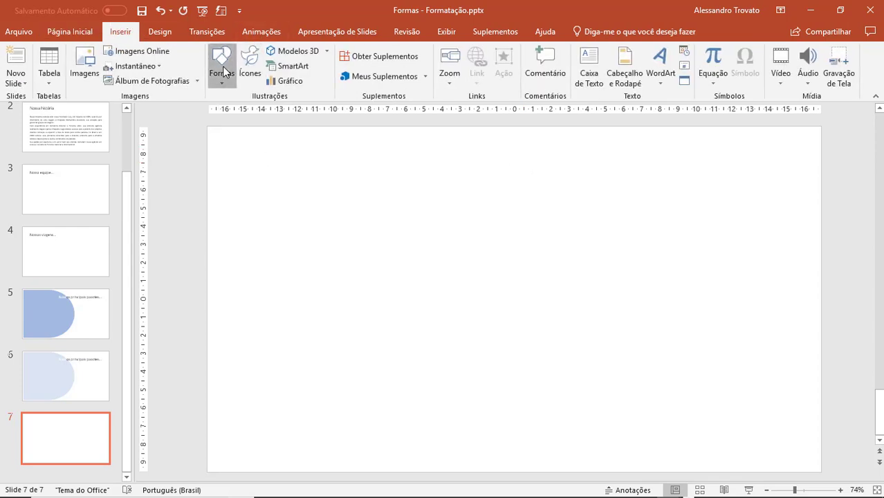
left_click(222, 72)
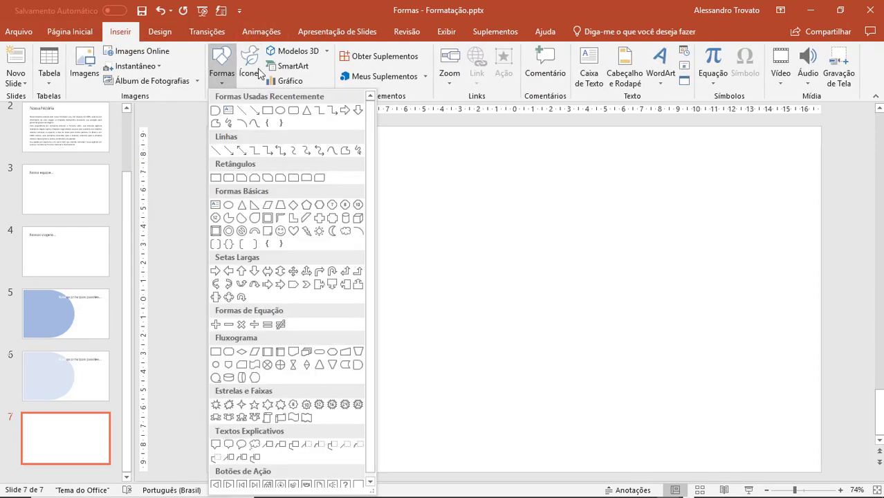
left_click(268, 111)
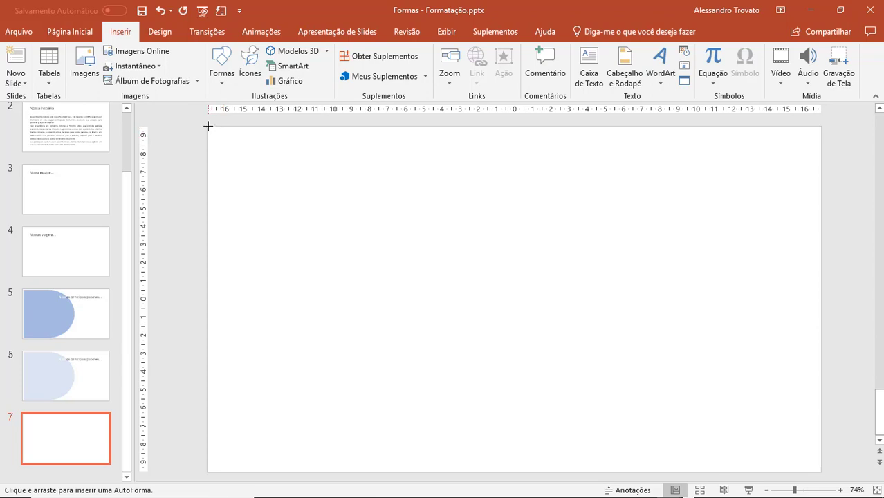
mouse_move(207, 126)
left_mouse_down()
mouse_move(817, 227)
mouse_move(818, 247)
left_mouse_up()
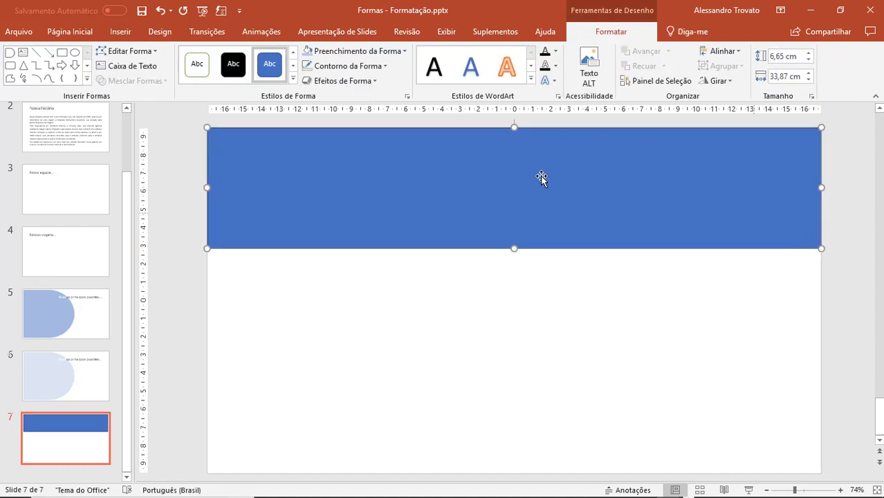
left_click_drag(516, 173, 539, 196)
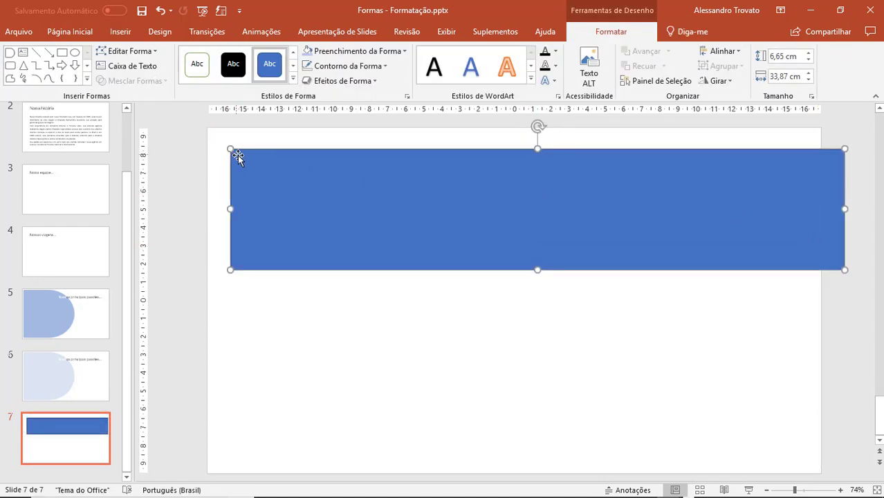
left_click_drag(242, 157, 220, 130)
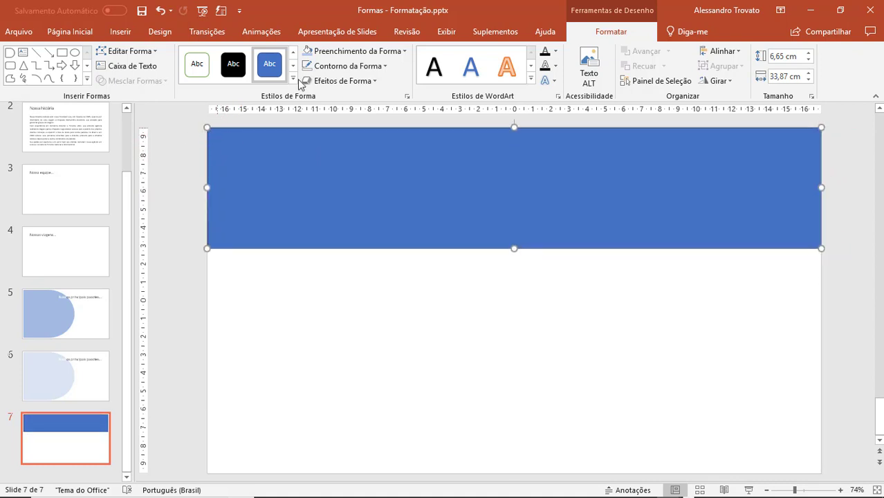
Set the banner rectangle's outline to Sem Contorno, then reselect the banner
left_click(332, 66)
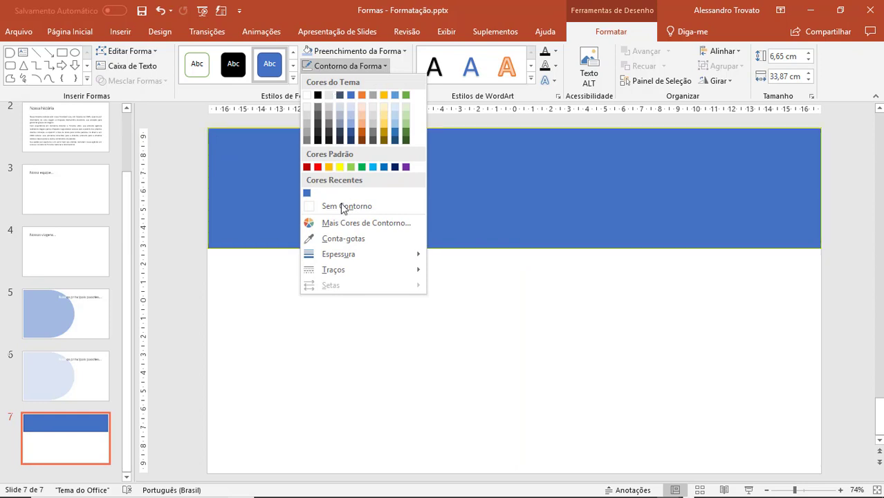
left_click(342, 207)
left_click(405, 325)
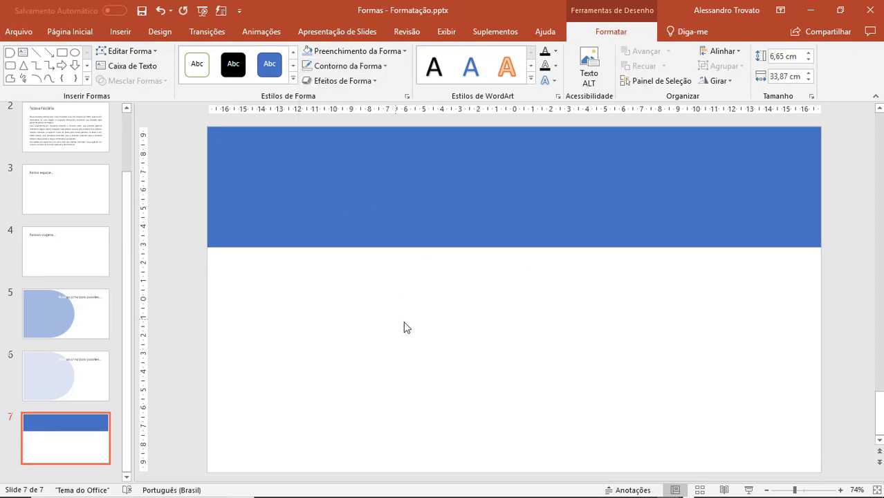
left_click(510, 218)
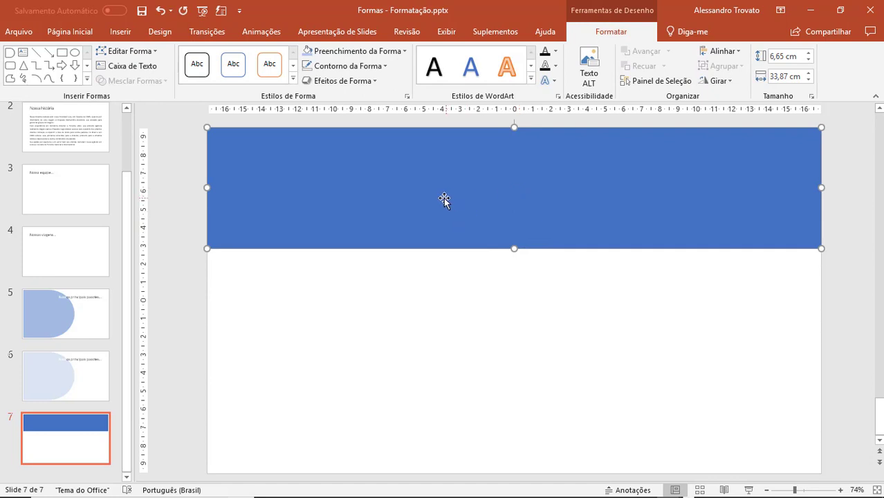
Choose Preenchimento da Forma > Imagem for the banner to open the Inserir Imagens dialog
left_click(385, 51)
left_click(366, 54)
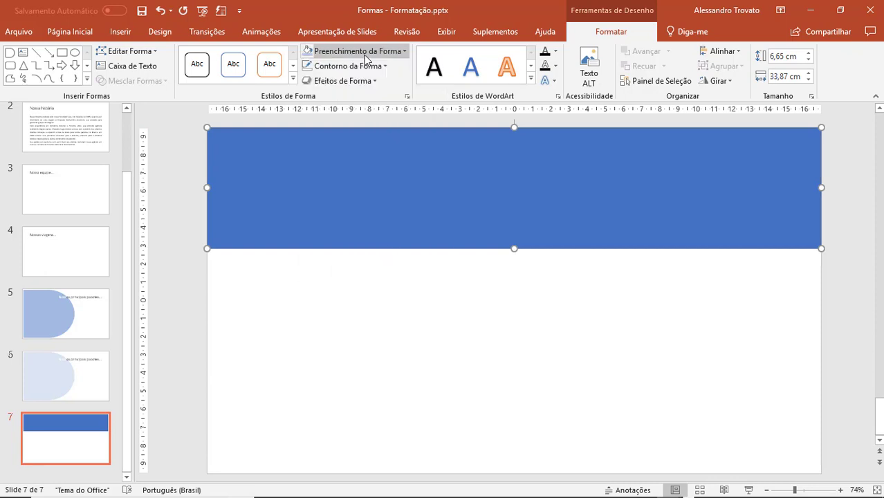
left_click(69, 31)
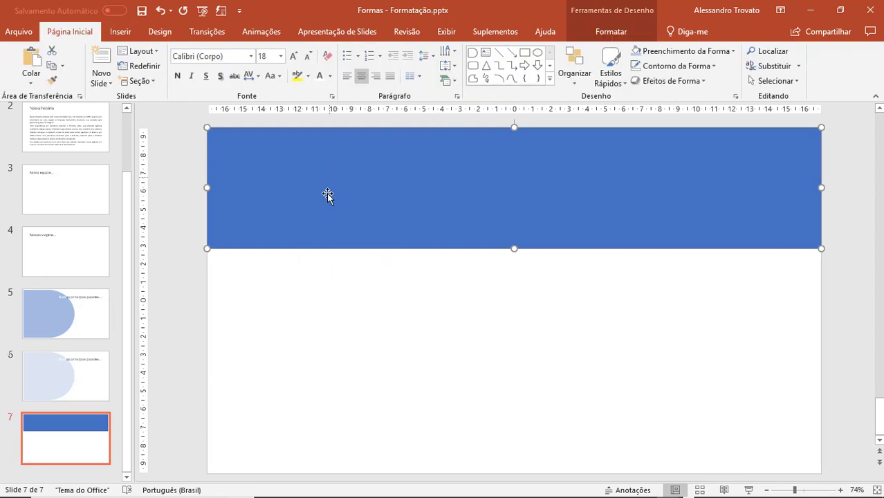
left_click(314, 291)
left_click(325, 205)
left_click(598, 16)
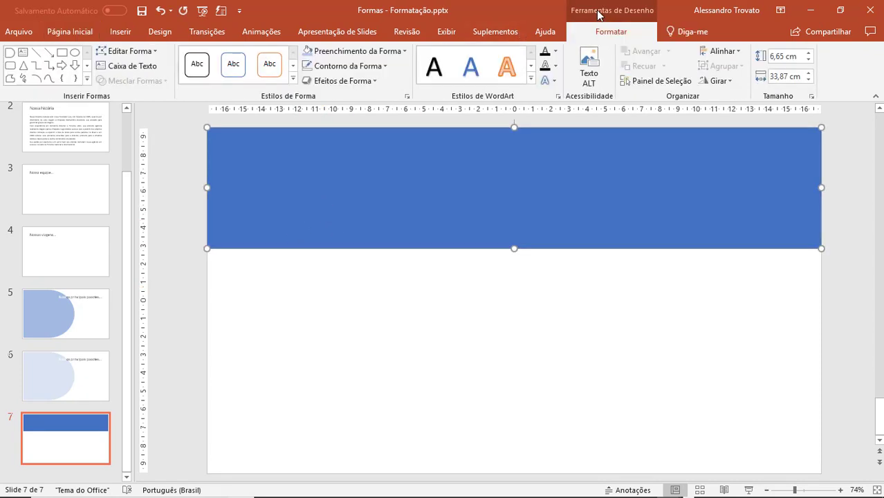
left_click(358, 51)
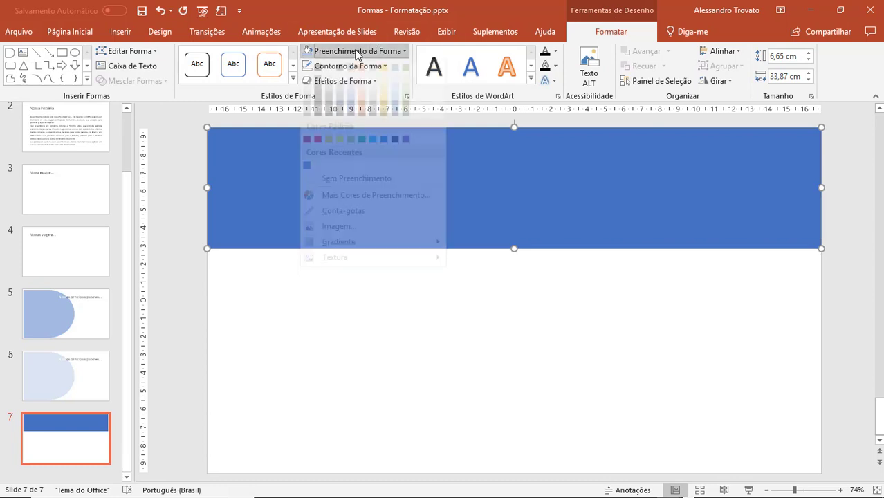
left_click(357, 52)
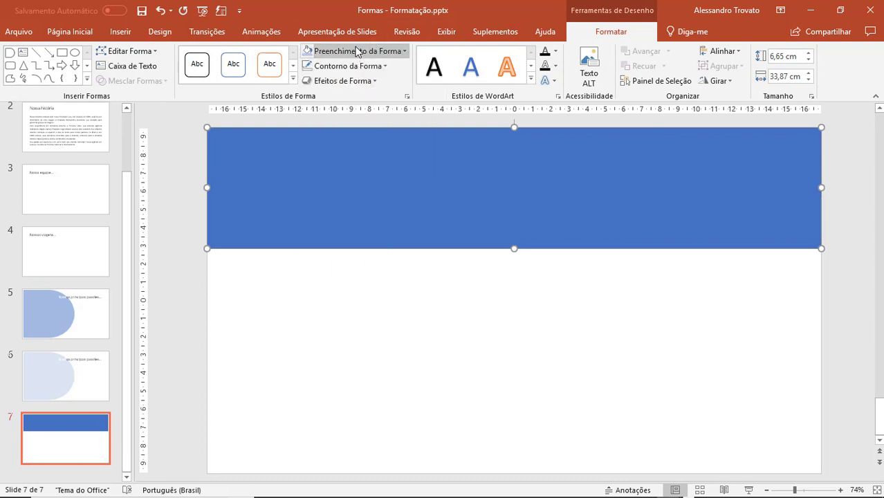
left_click(356, 51)
left_click(360, 241)
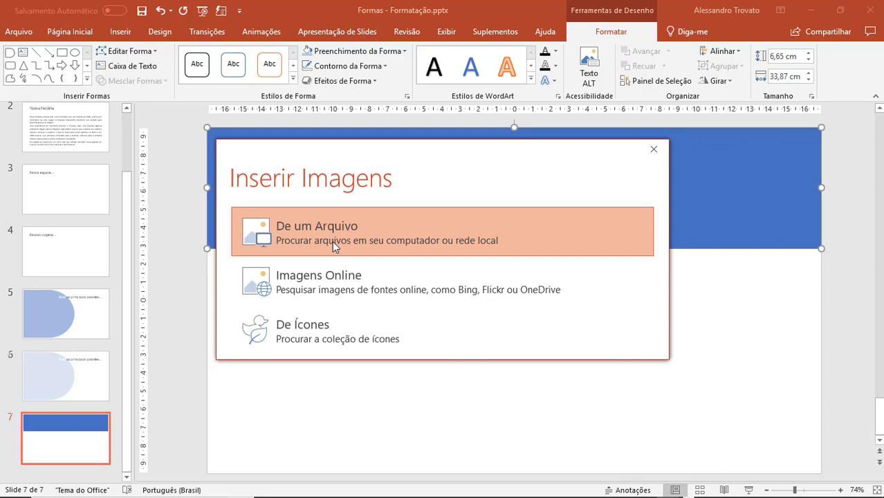
Browse to Desktop > CURSO DATAB PowerPoint Office 365 > Recursos and select DSC_0425.jpg
left_click(363, 229)
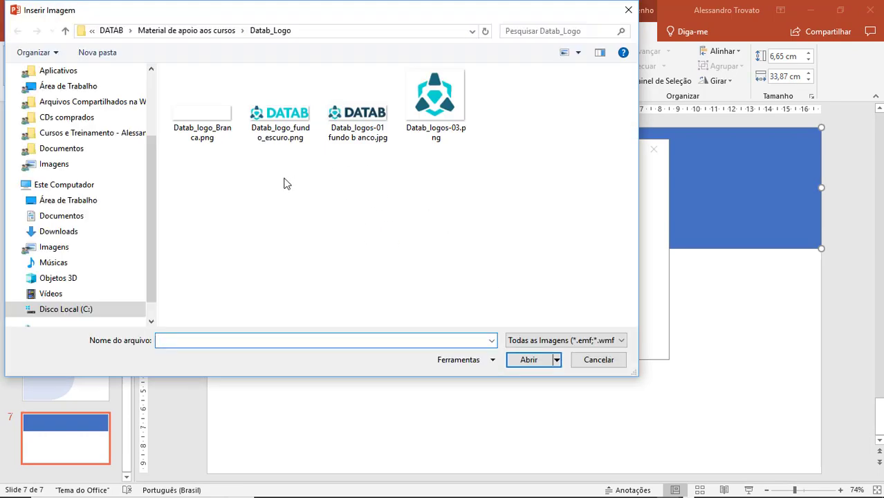
left_click(72, 201)
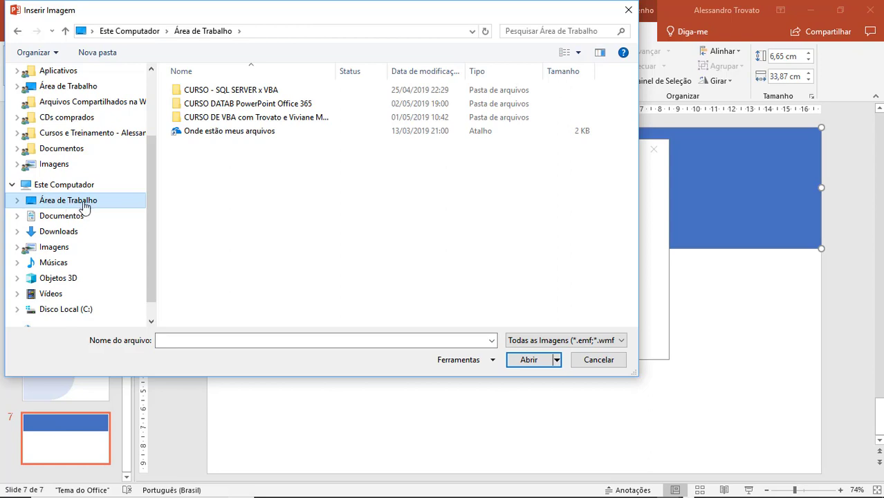
double_click(264, 105)
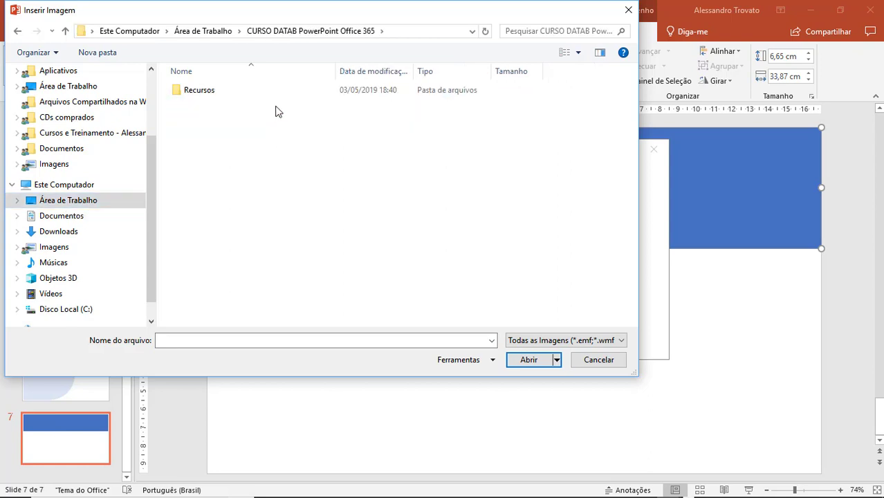
double_click(206, 94)
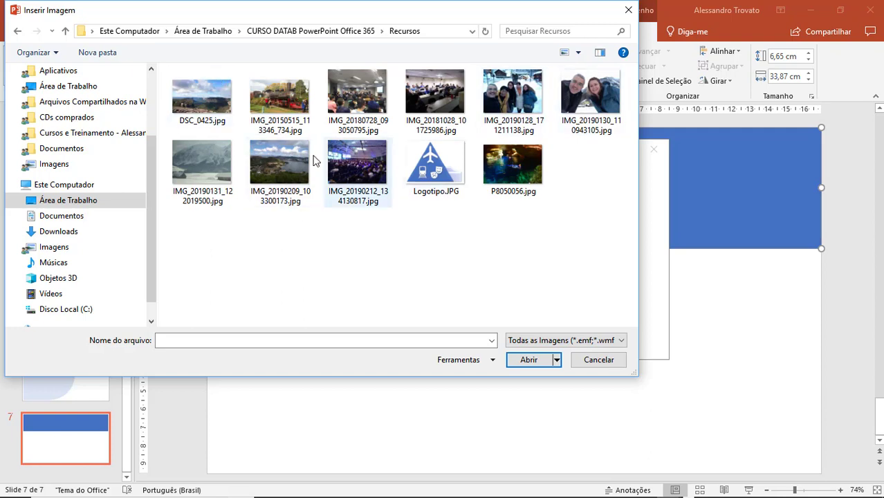
left_click(200, 123)
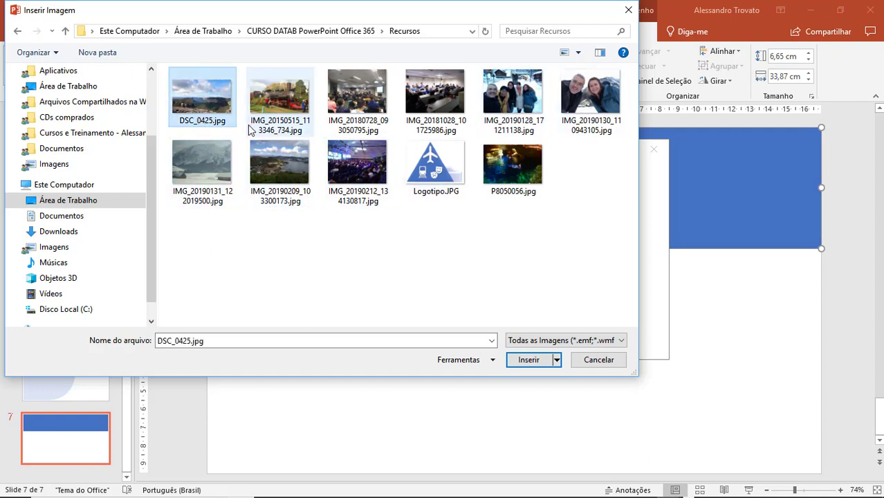
mouse_move(202, 96)
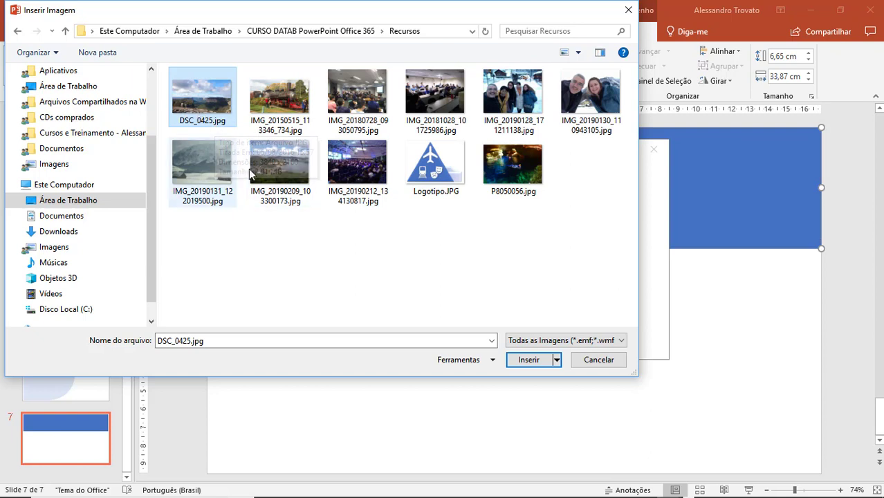
Insert DSC_0425.jpg as the banner rectangle's picture fill
left_click(339, 307)
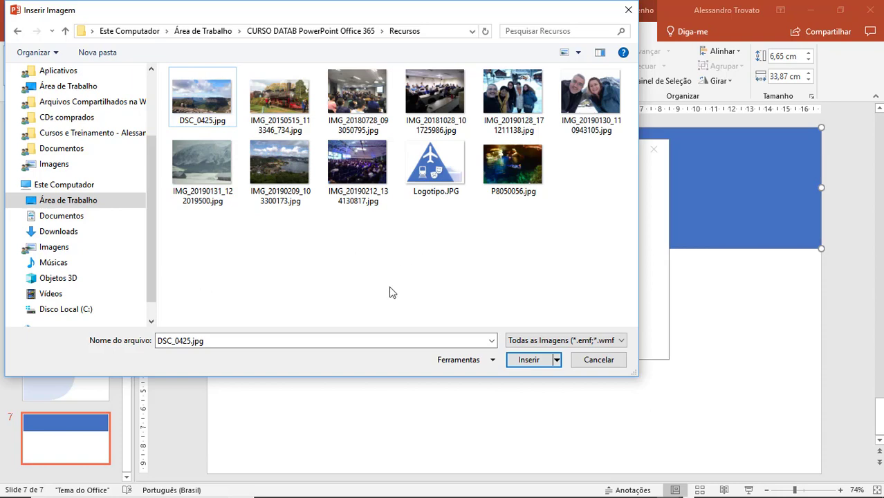
scroll(425, 258, "up", 1)
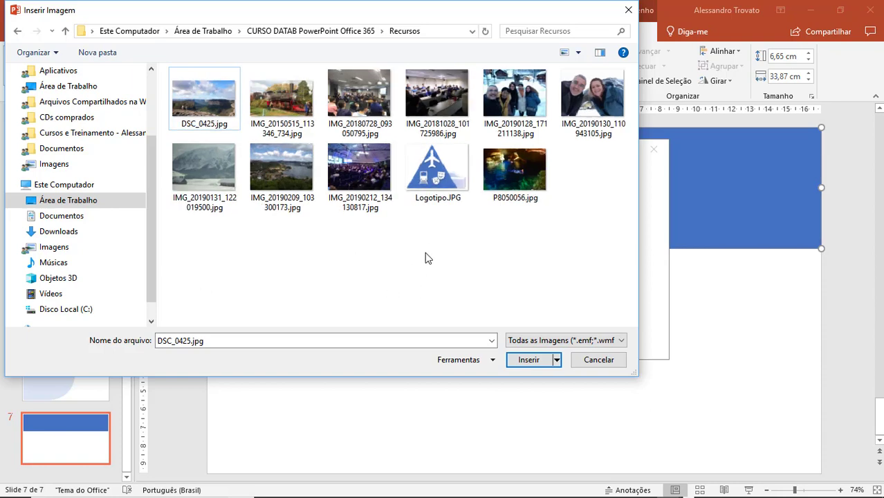
scroll(425, 258, "up", 1)
scroll(426, 258, "up", 1)
scroll(426, 259, "up", 1)
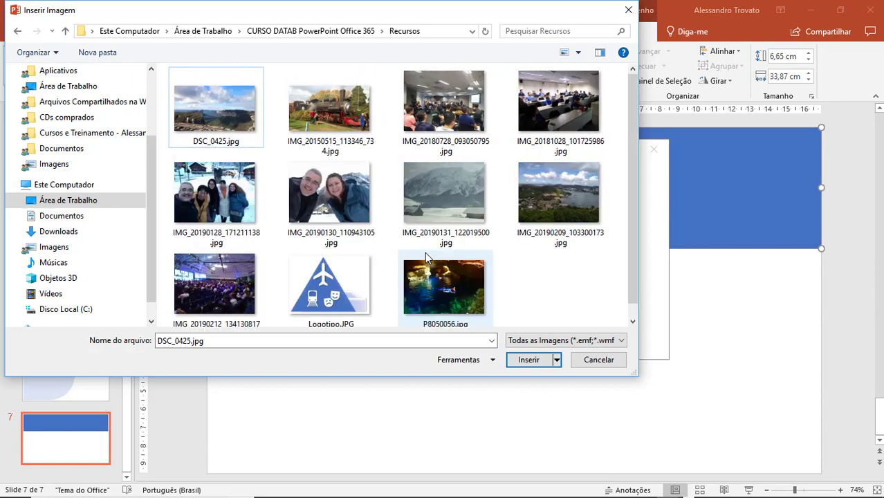
scroll(425, 256, "down", 1)
scroll(426, 256, "down", 1)
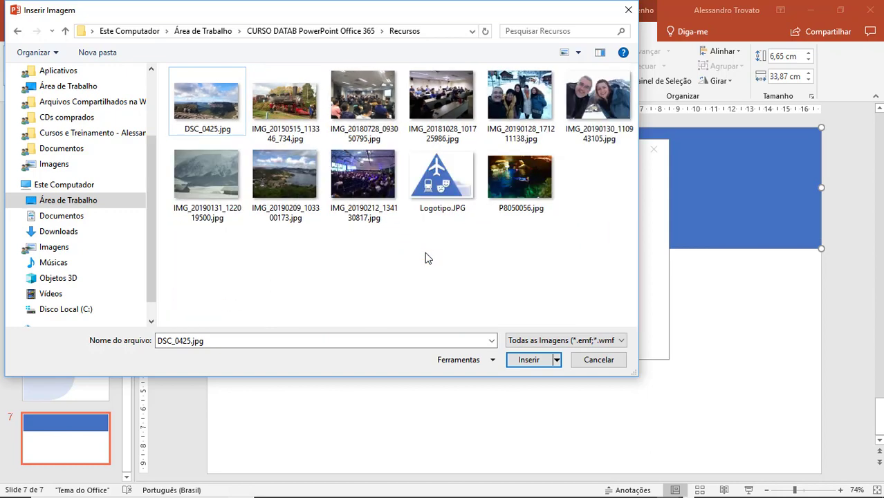
scroll(426, 256, "down", 1)
scroll(426, 257, "up", 1)
scroll(427, 257, "up", 1)
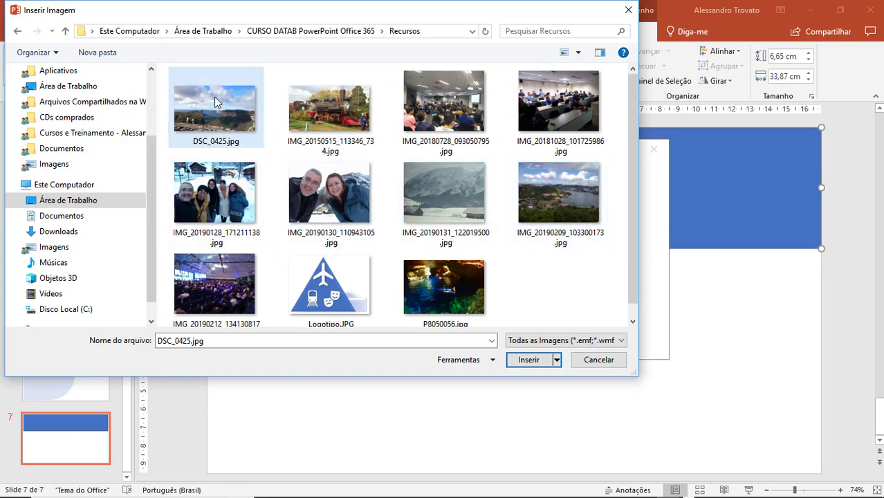
left_click(527, 360)
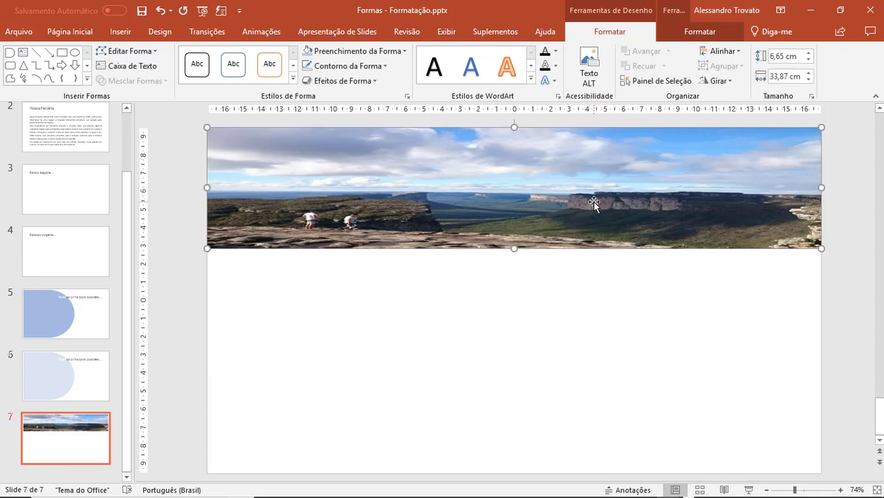
Zoom out to 60% and show the Ferramentas de Imagem Formatar tools for the banner photo
left_click(766, 489)
left_click(767, 490)
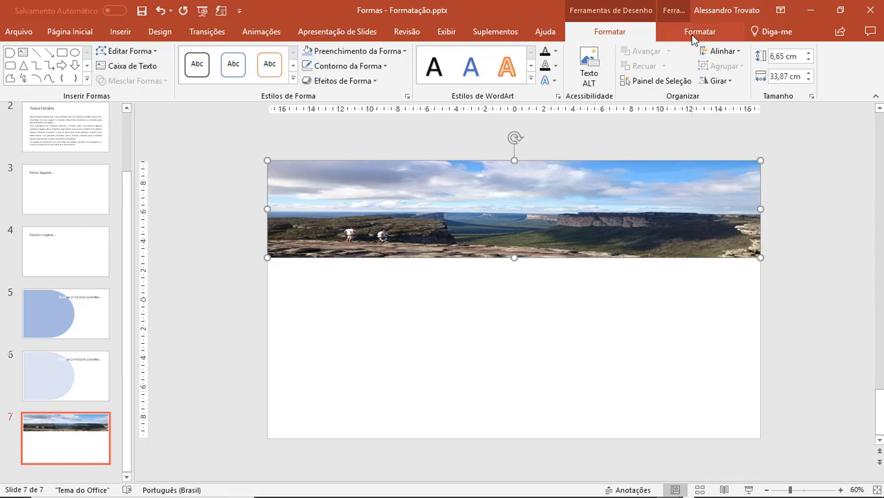
left_click(694, 34)
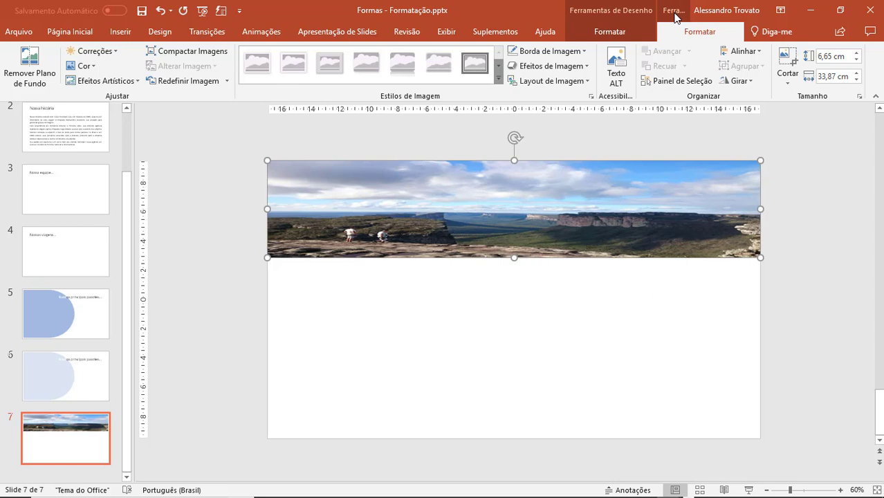
Crop the banner photo, stretching its top and bottom edges so the cliffs and two hikers show
left_click(787, 66)
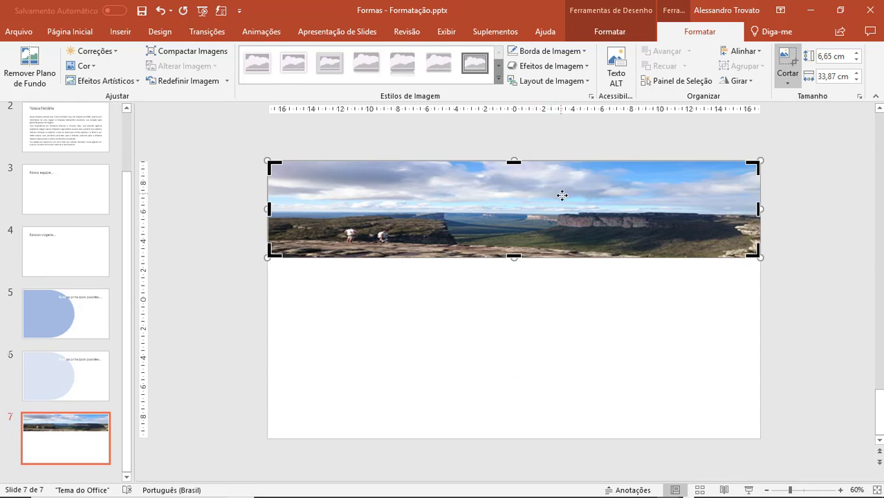
left_click_drag(562, 195, 561, 205)
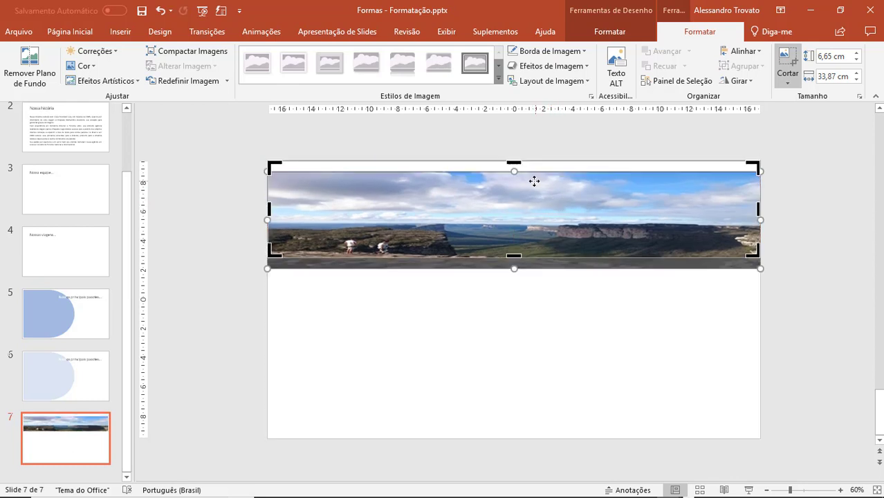
left_click_drag(514, 171, 517, 130)
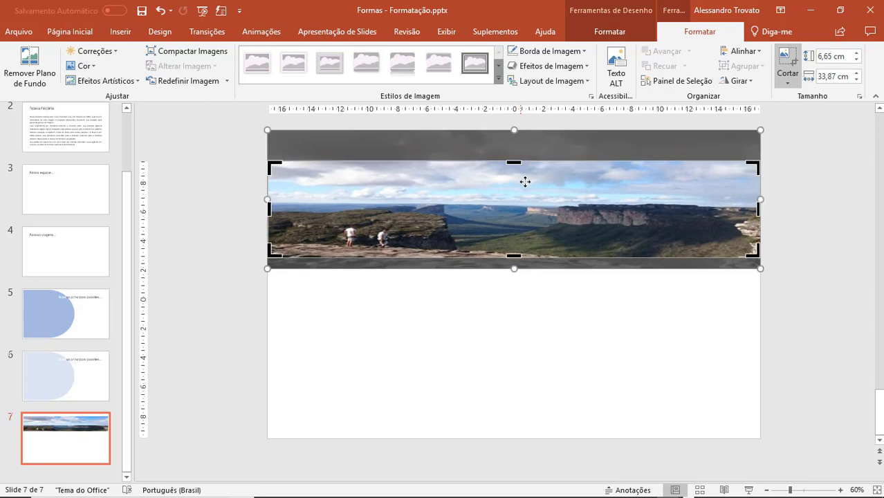
left_click_drag(514, 268, 515, 344)
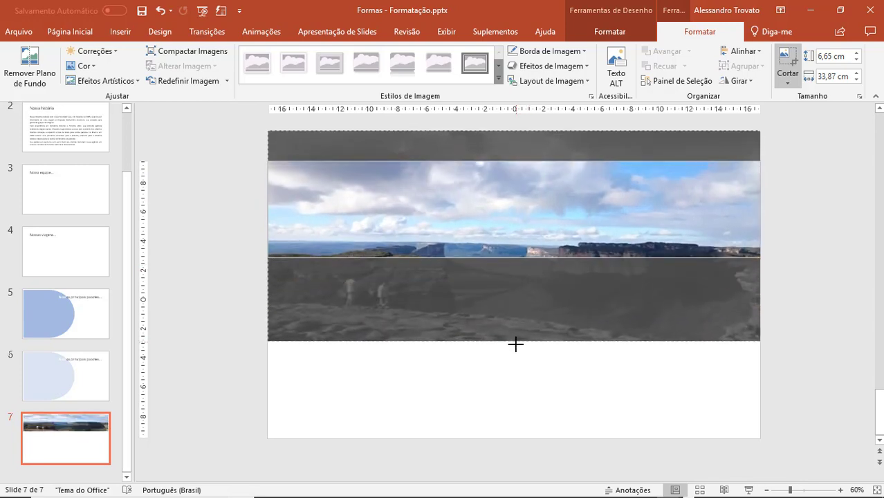
left_click_drag(523, 305, 526, 263)
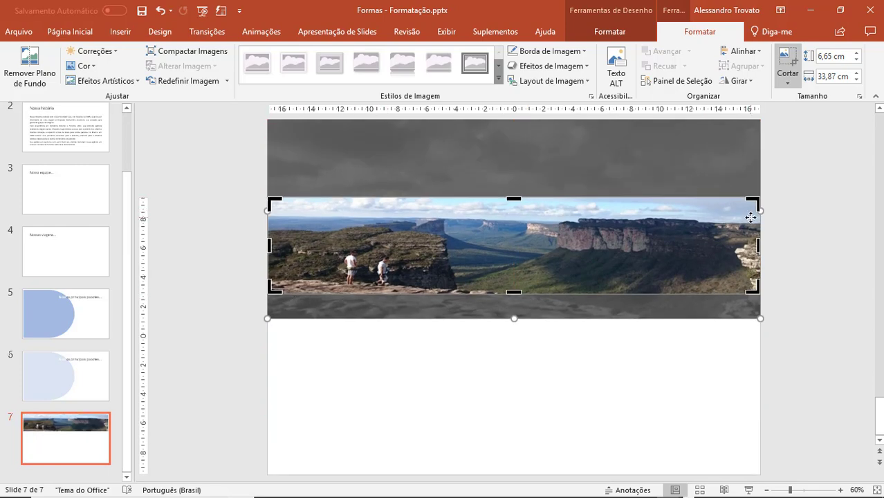
left_click(470, 392)
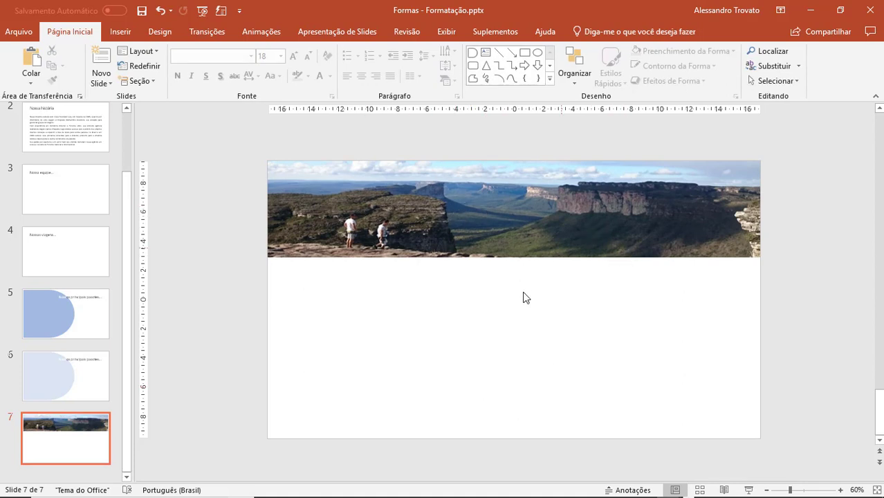
Try a 27% transparent dark grey fill on the banner, then undo it
left_click(498, 245)
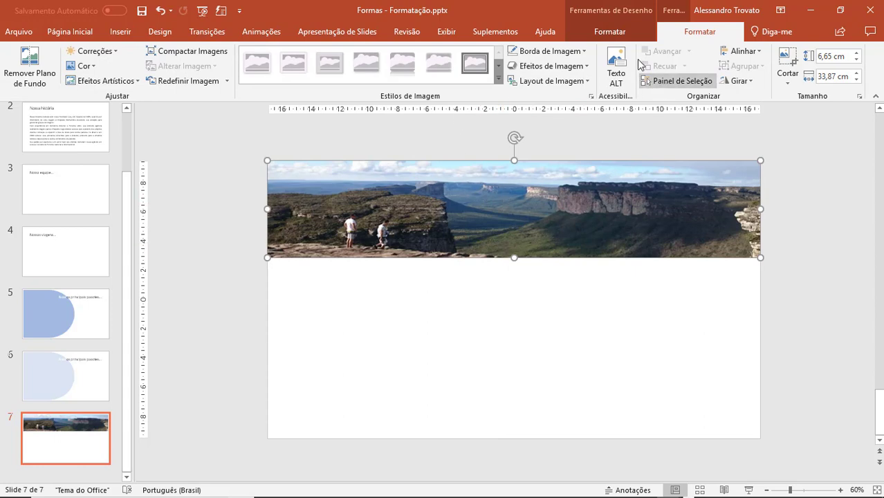
left_click(609, 31)
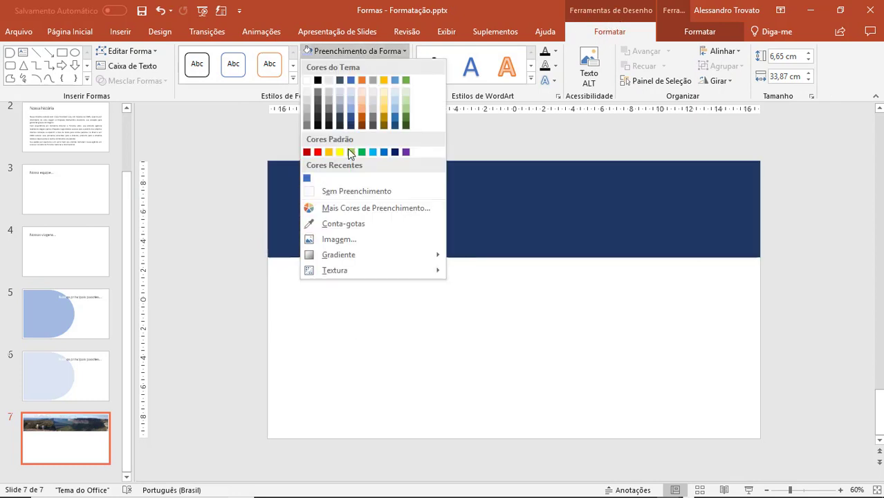
left_click(352, 213)
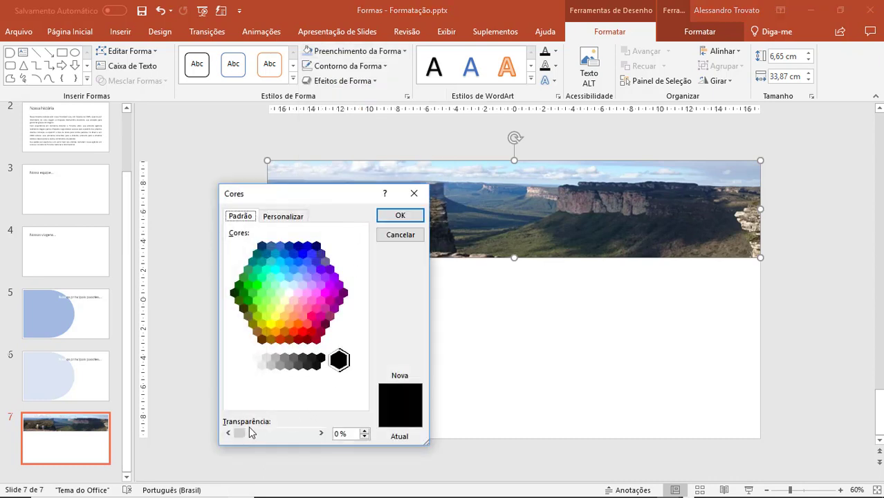
left_click_drag(239, 433, 262, 439)
left_click(400, 215)
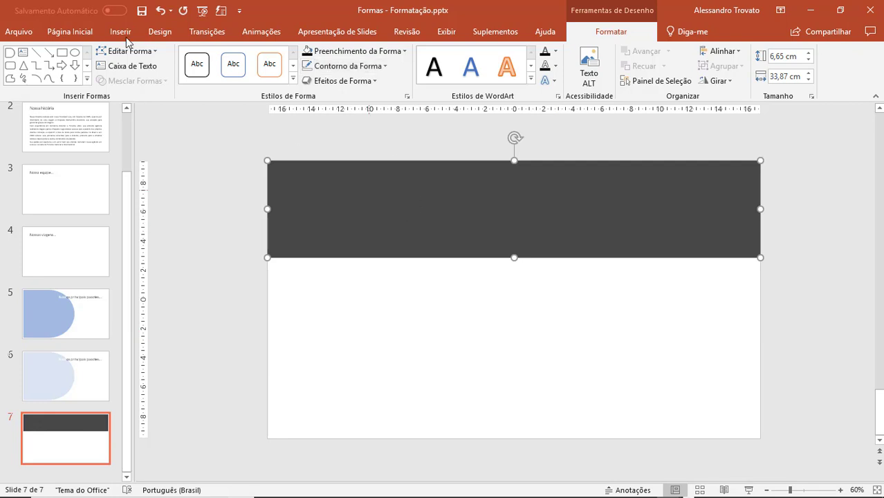
left_click(160, 10)
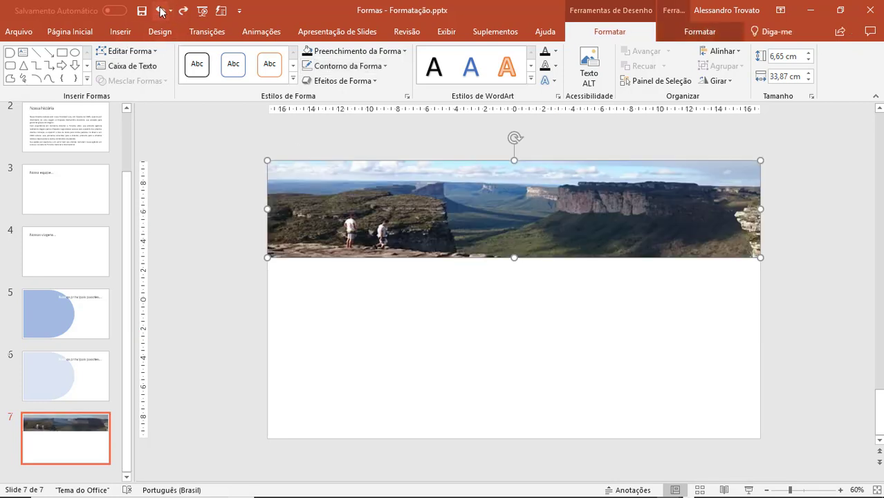
Dismiss the banner's fill menu unchanged and bring up the picture formatting tools
left_click(392, 52)
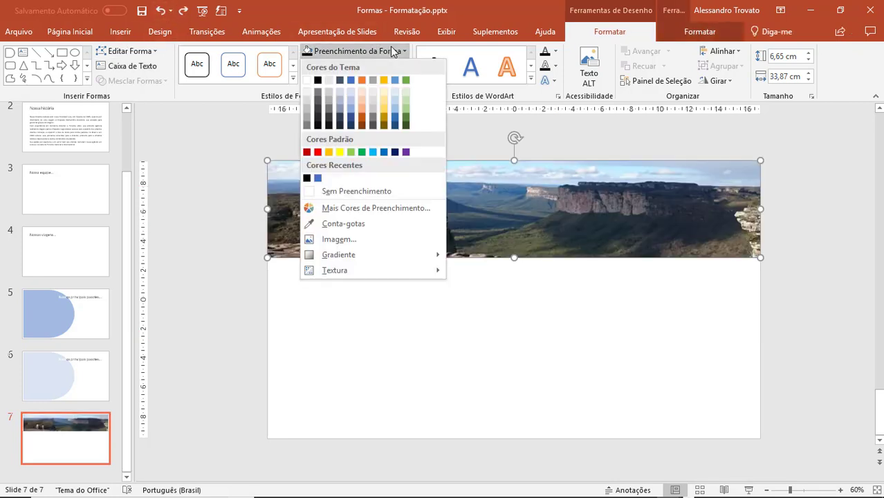
mouse_move(338, 254)
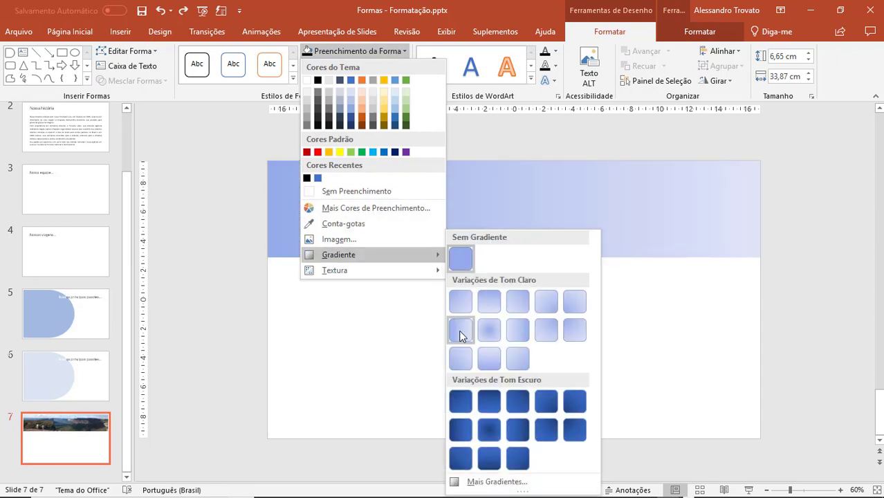
left_click(372, 344)
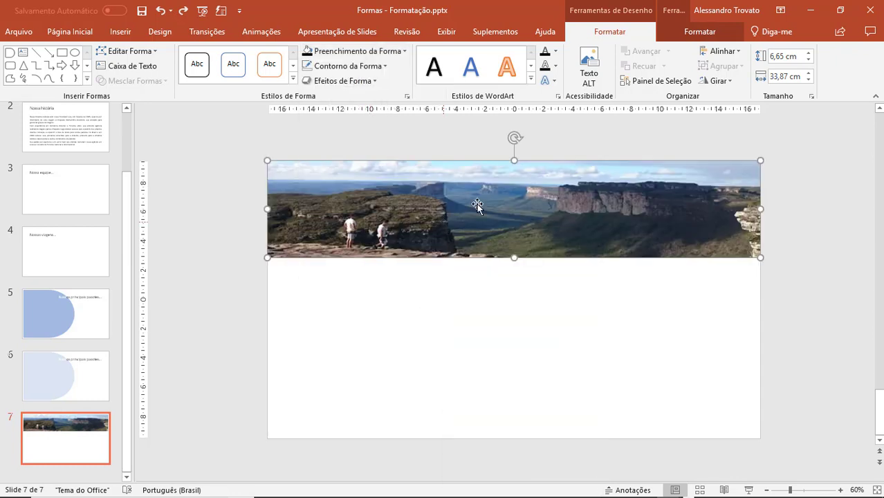
left_click(670, 18)
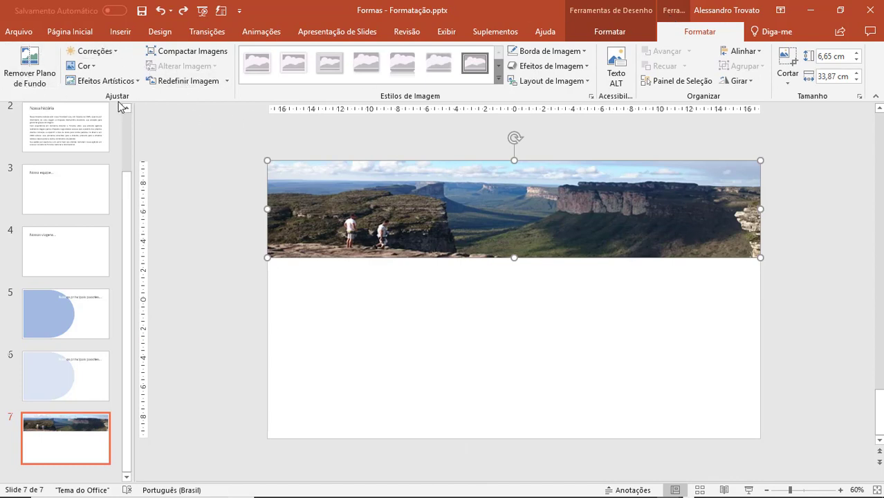
Recolour the banner photo to Cinza, Cor de Ênfase 3 - Tom Claro and deselect it
left_click(86, 67)
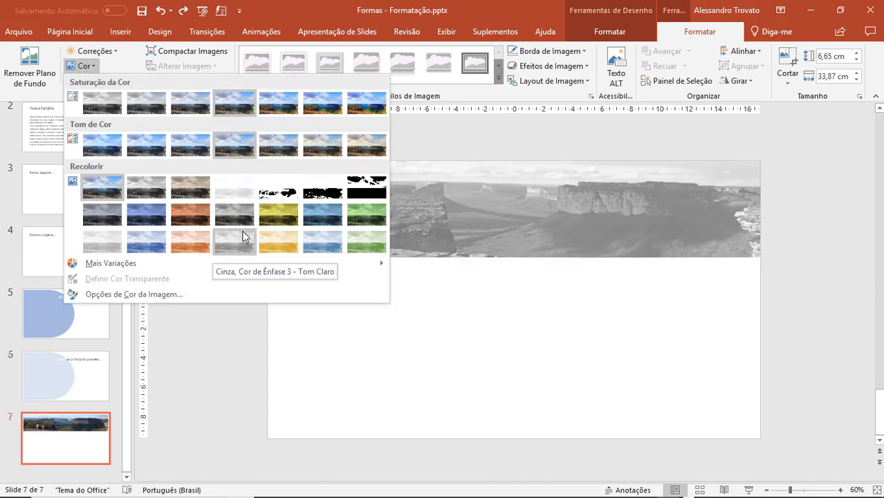
left_click(239, 235)
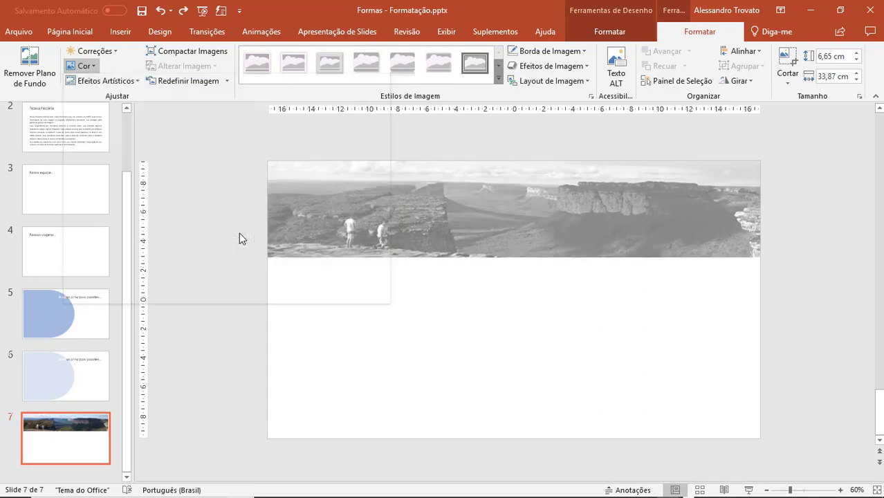
left_click(488, 293)
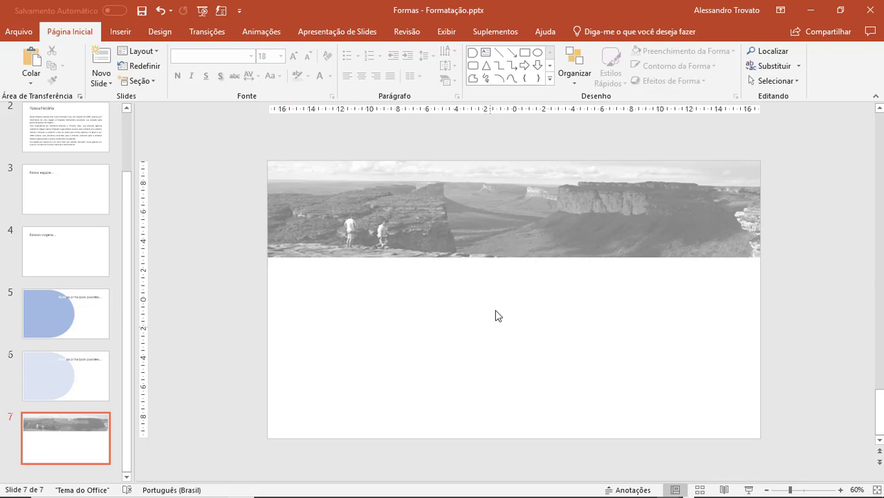
left_click(482, 236)
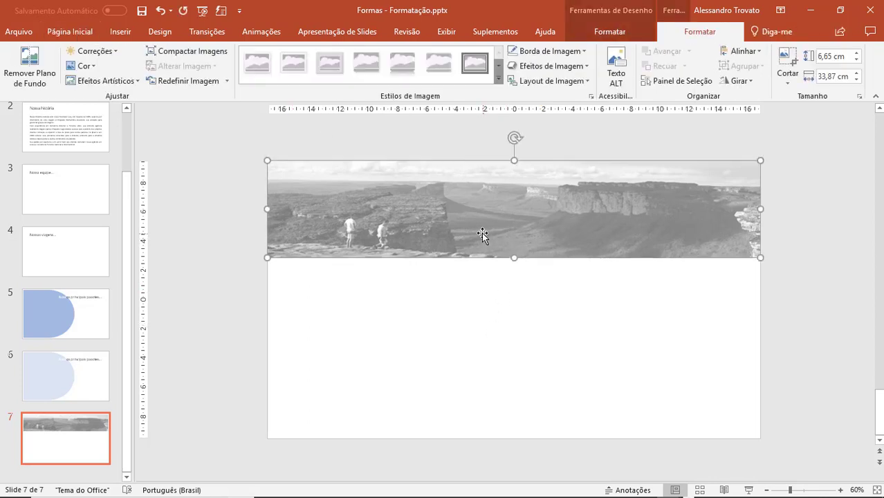
left_click(470, 316)
left_click(409, 216)
left_click(490, 329)
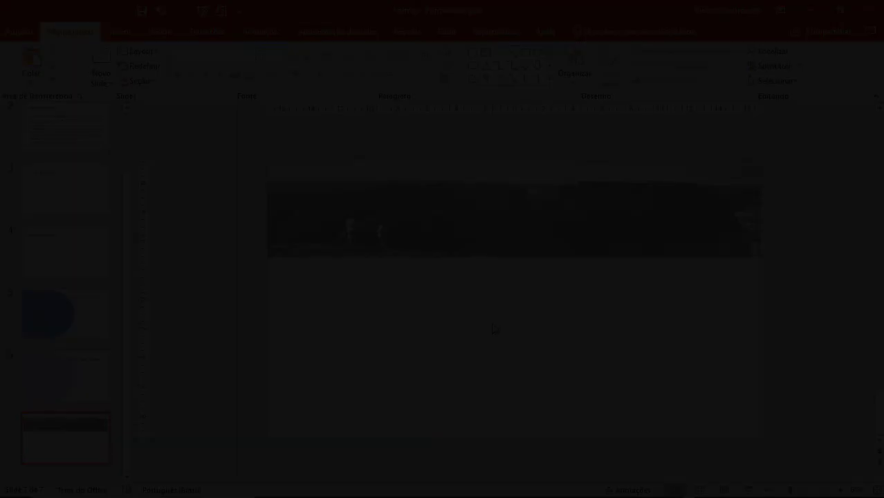